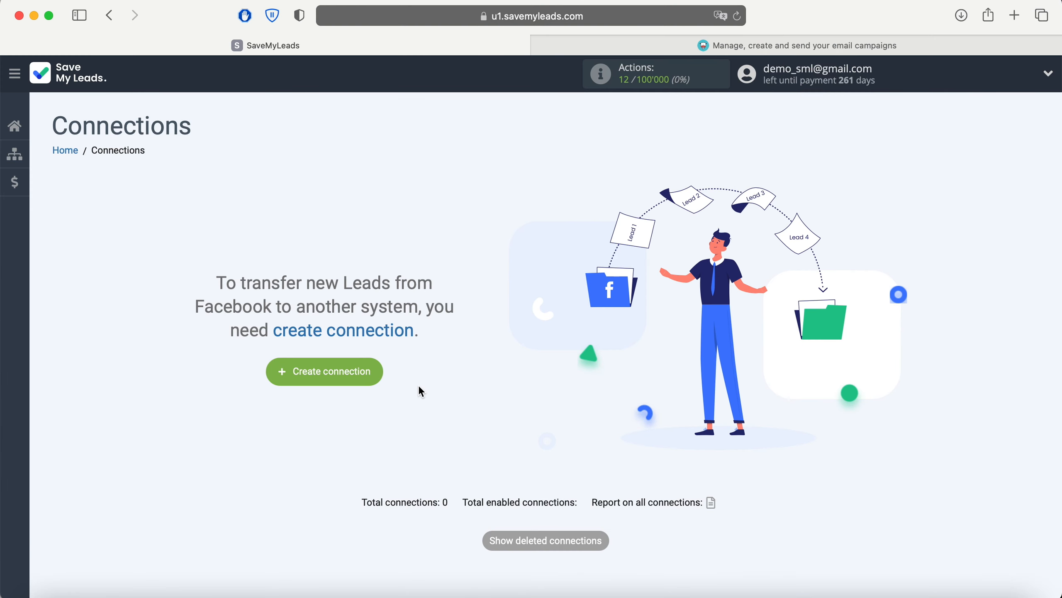
- Create a new connection that transfers Facebook leads using the Moosend Add Contacts action
left_click(373, 371)
scroll(372, 371, "down", 3)
scroll(372, 371, "down", 20)
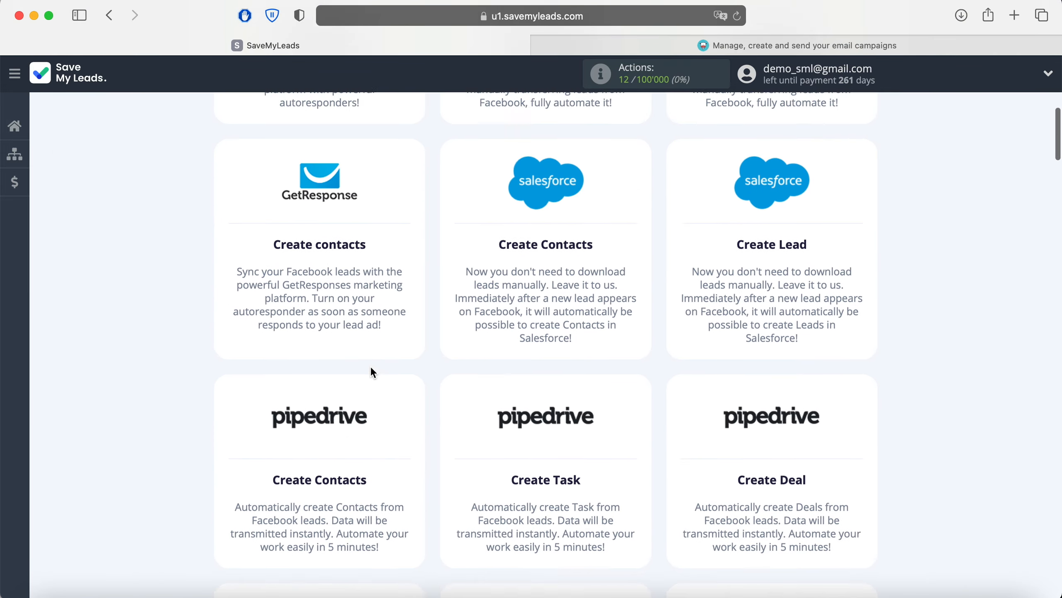
scroll(371, 369, "down", 20)
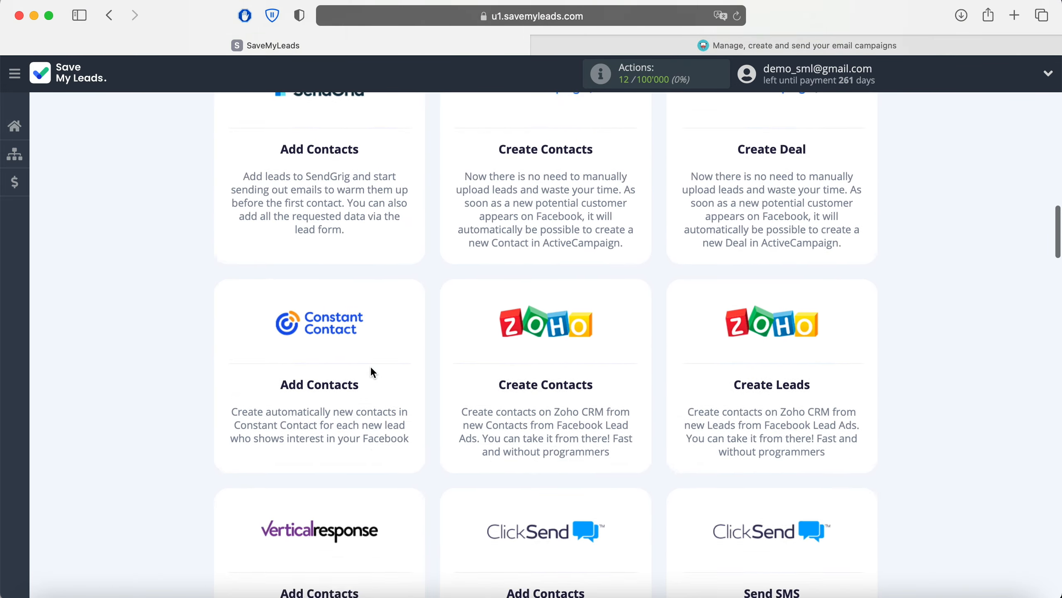
scroll(372, 372, "down", 15)
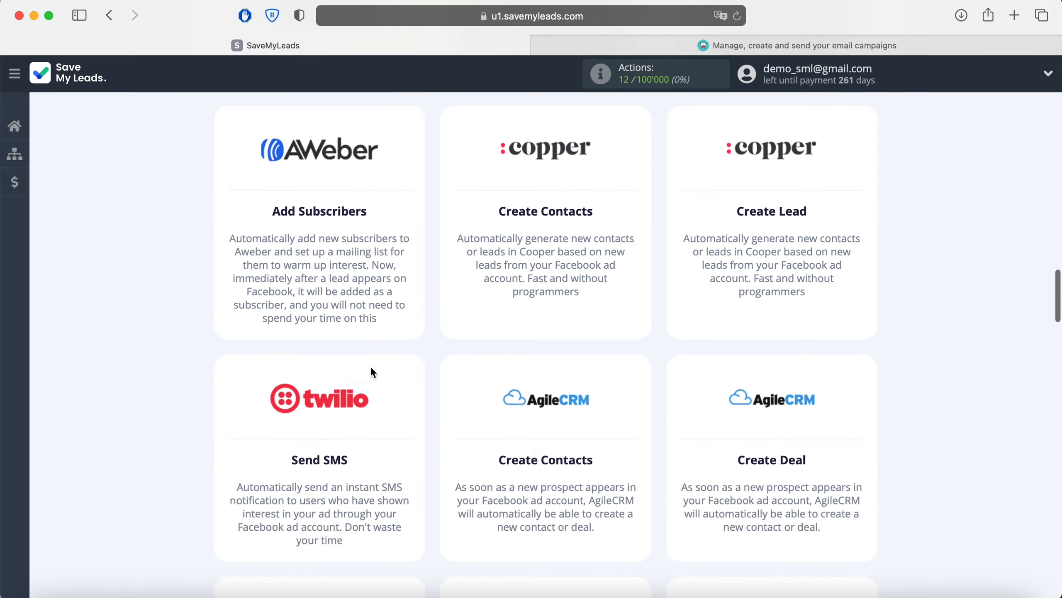
scroll(373, 372, "down", 18)
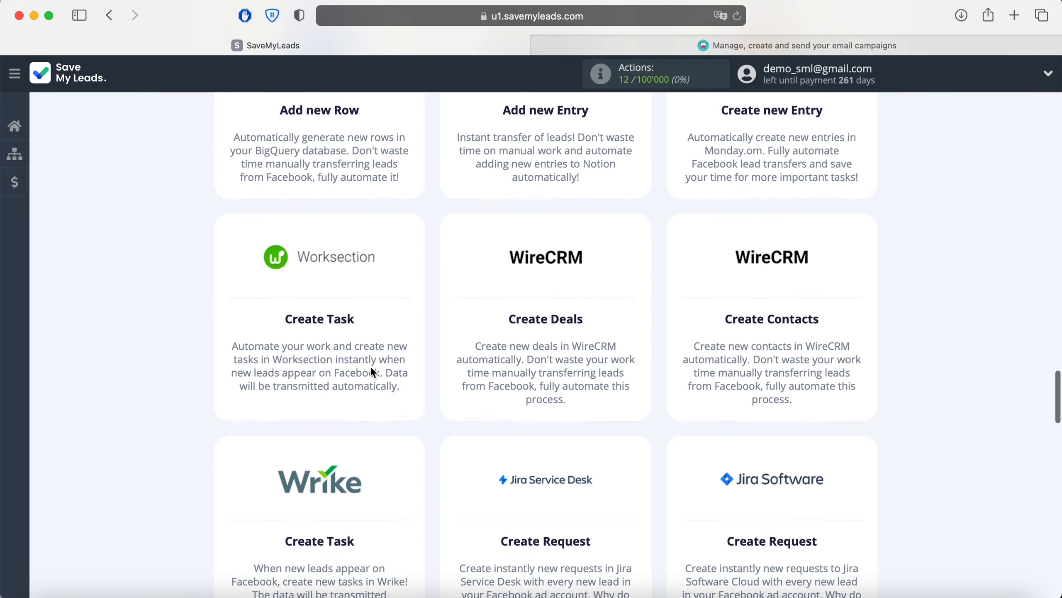
scroll(373, 371, "down", 15)
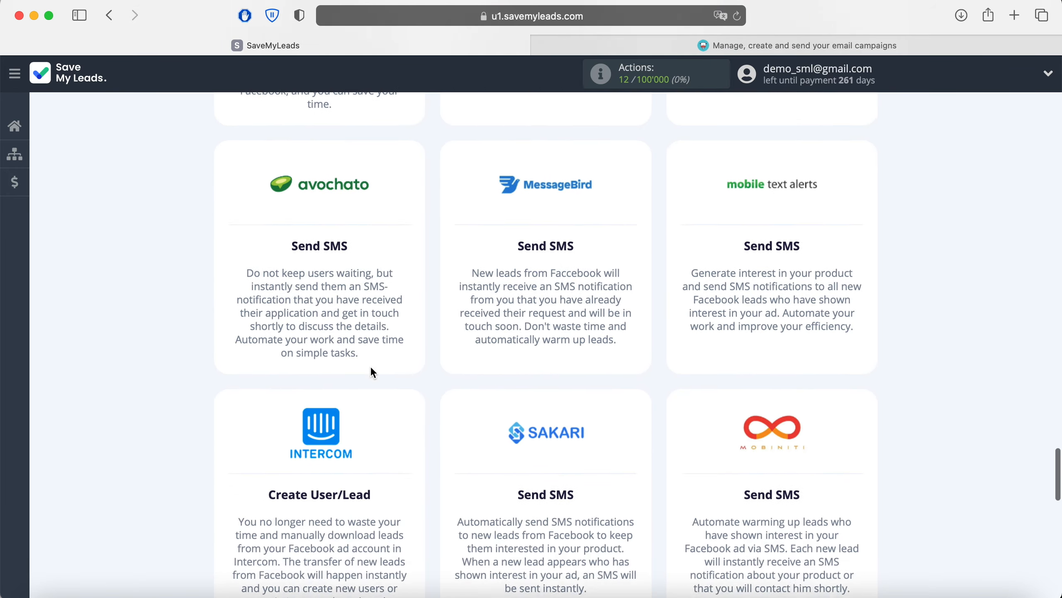
scroll(373, 371, "down", 8)
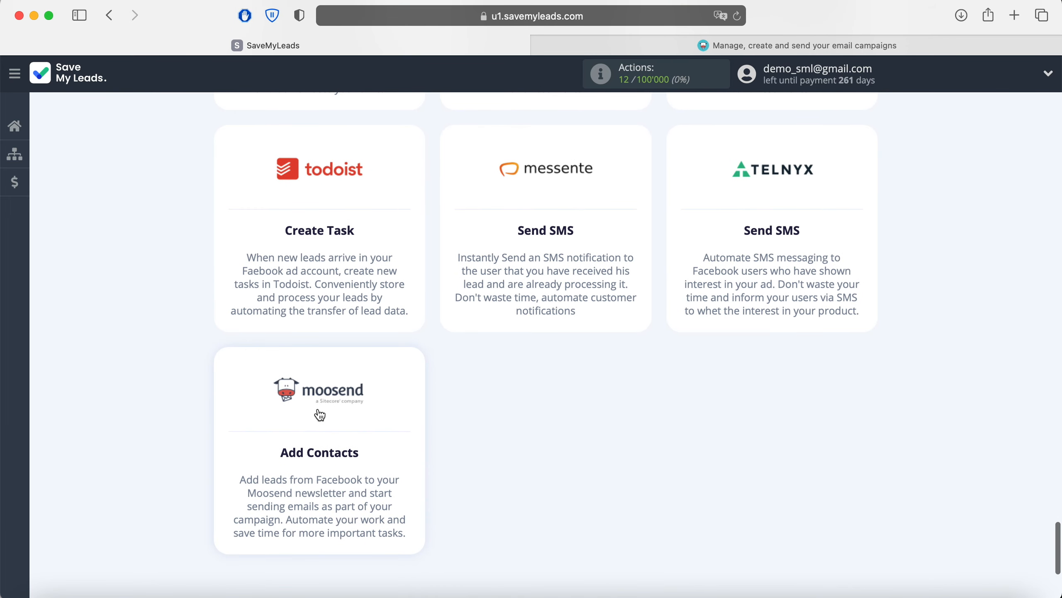
left_click(320, 414)
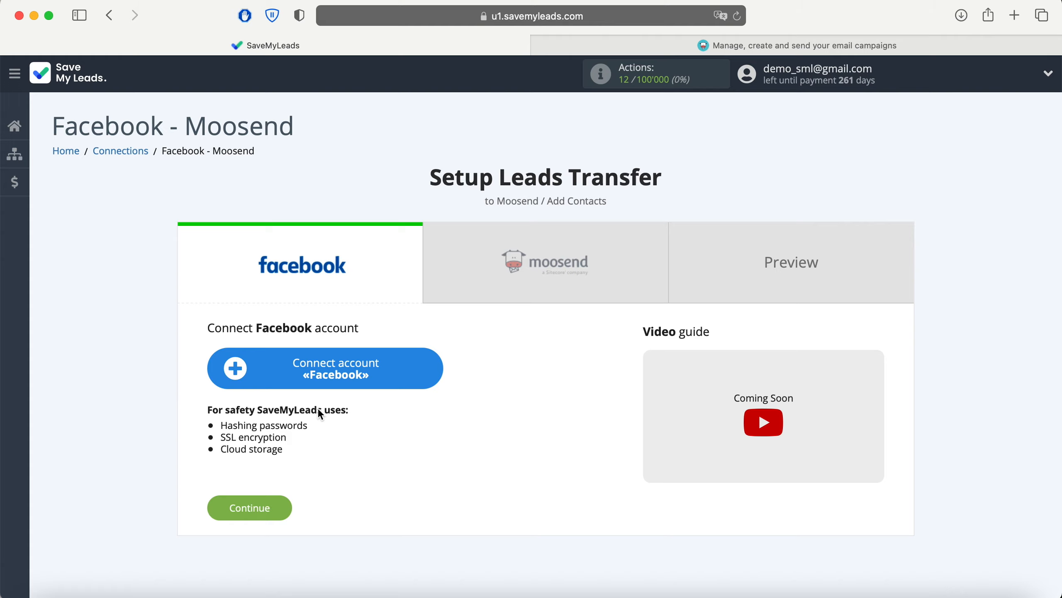
- Start connecting the Facebook account and log in with the saved phone number and account password
left_click(426, 368)
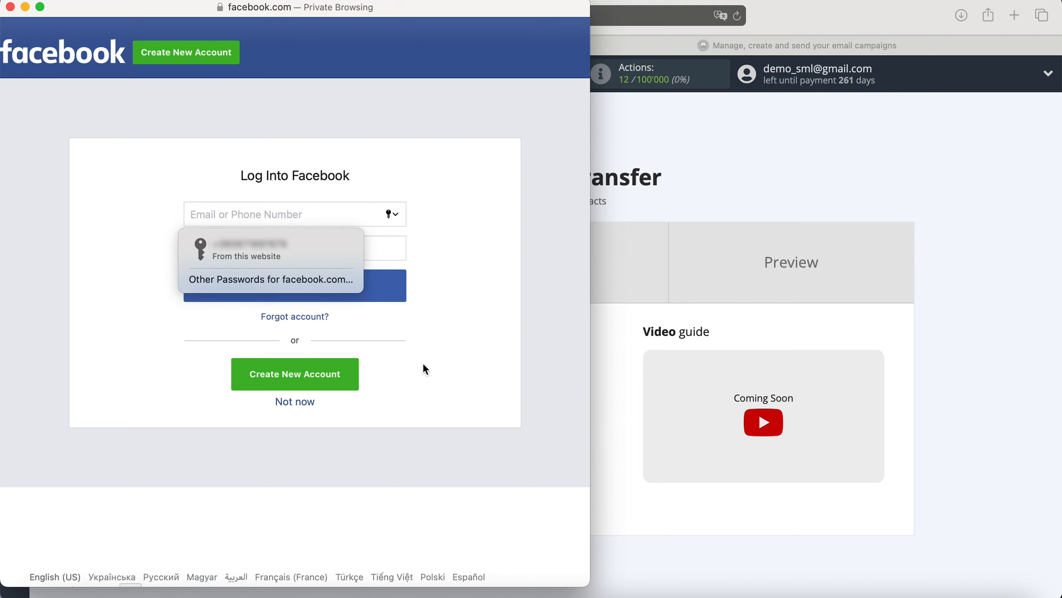
left_click(310, 255)
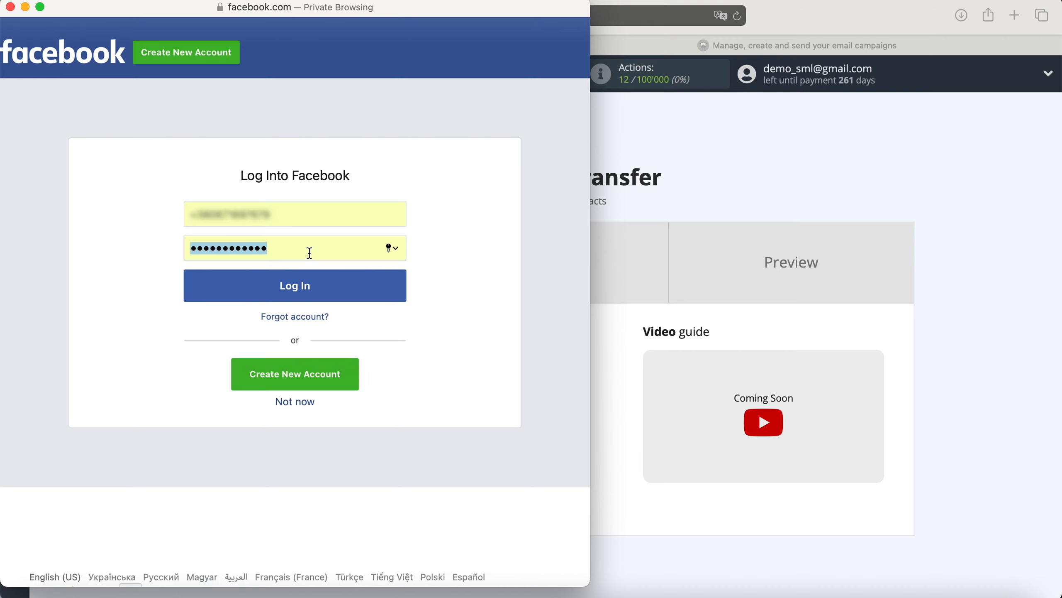
left_click(329, 286)
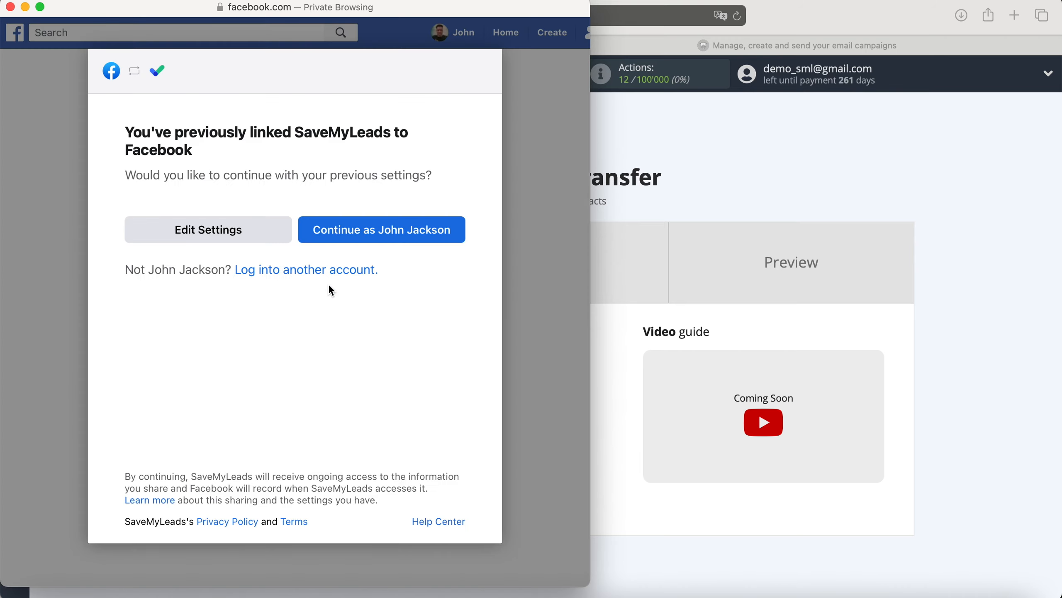
- Edit the Facebook link settings, granting SaveMyLeads all permissions for the FB Leads Forms and FB Lead Forms pages
left_click(270, 230)
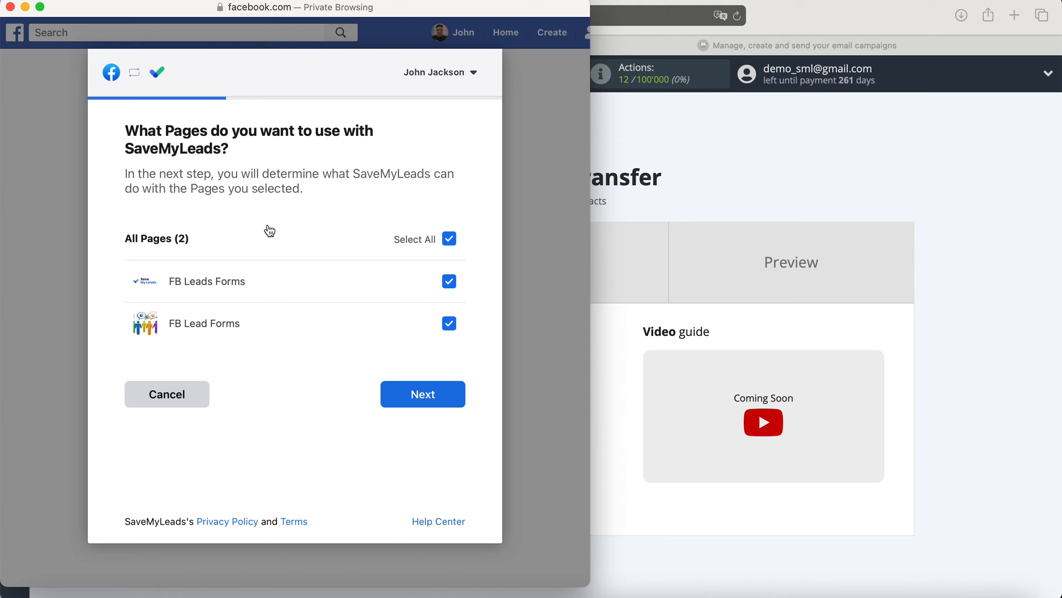
left_click(456, 401)
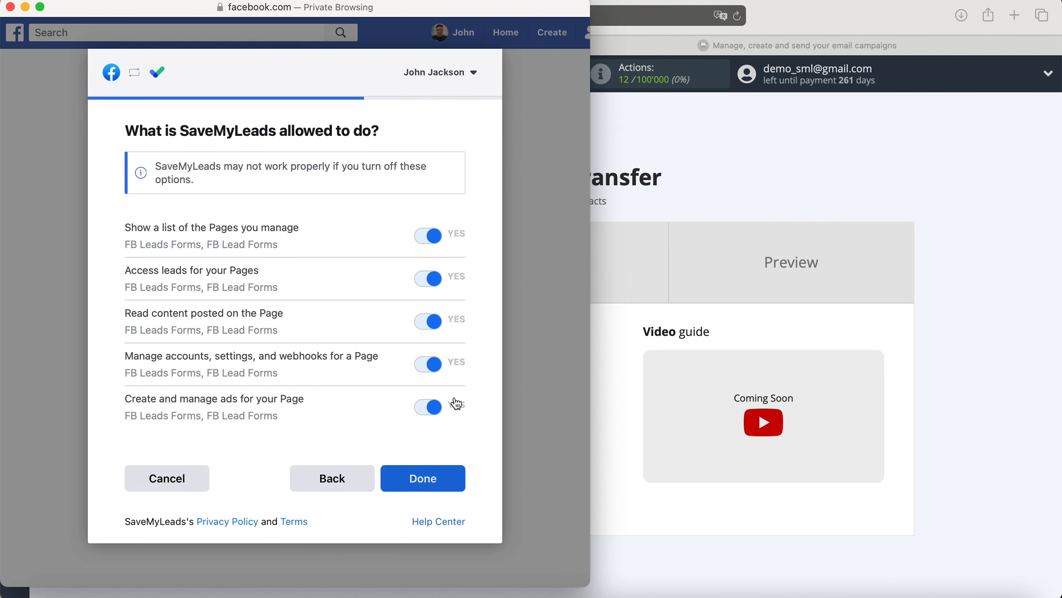
left_click(453, 478)
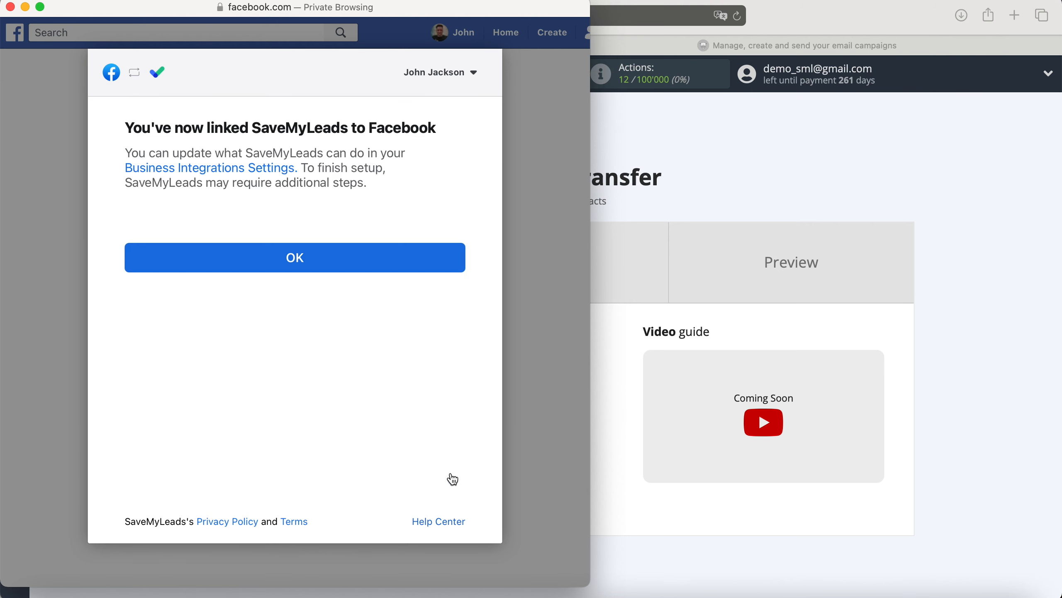
left_click(330, 258)
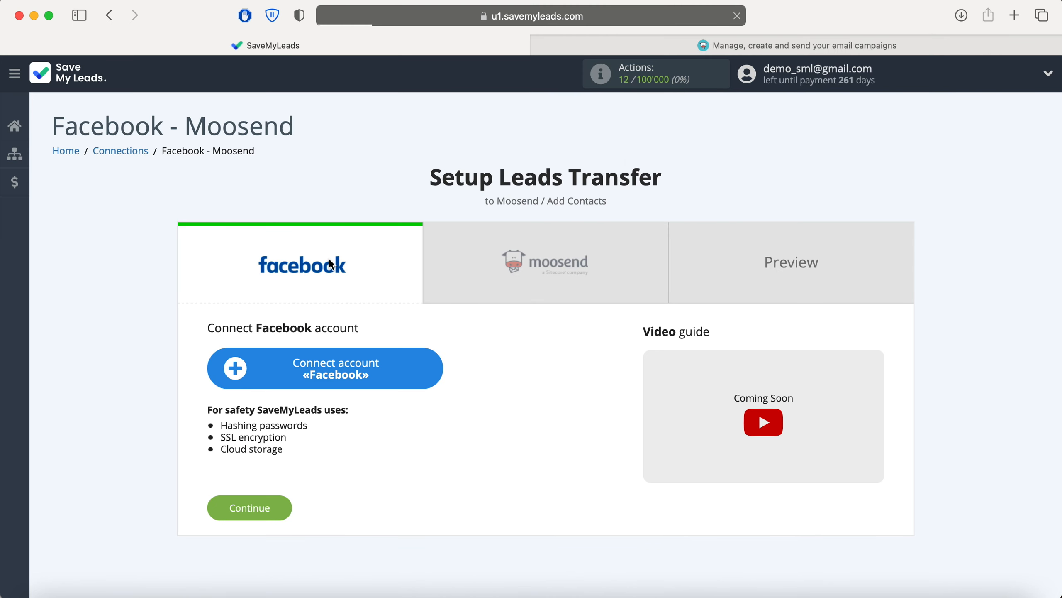
- Choose the connected Facebook account, the page FB Leads Forms and the form FB Lead Form 19.05.2021, and continue to the Moosend setup
left_click(333, 408)
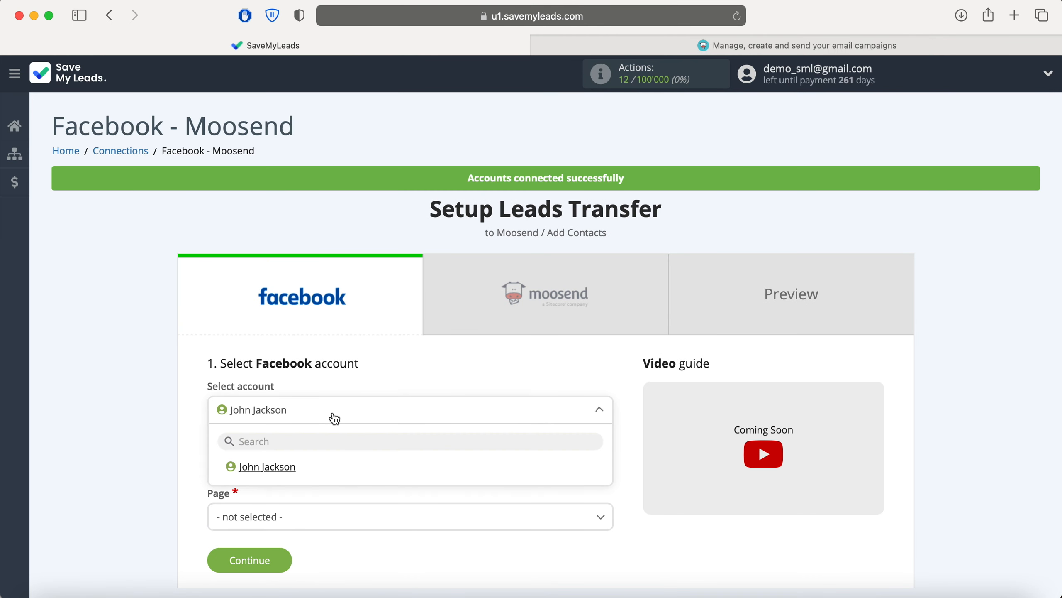
left_click(314, 469)
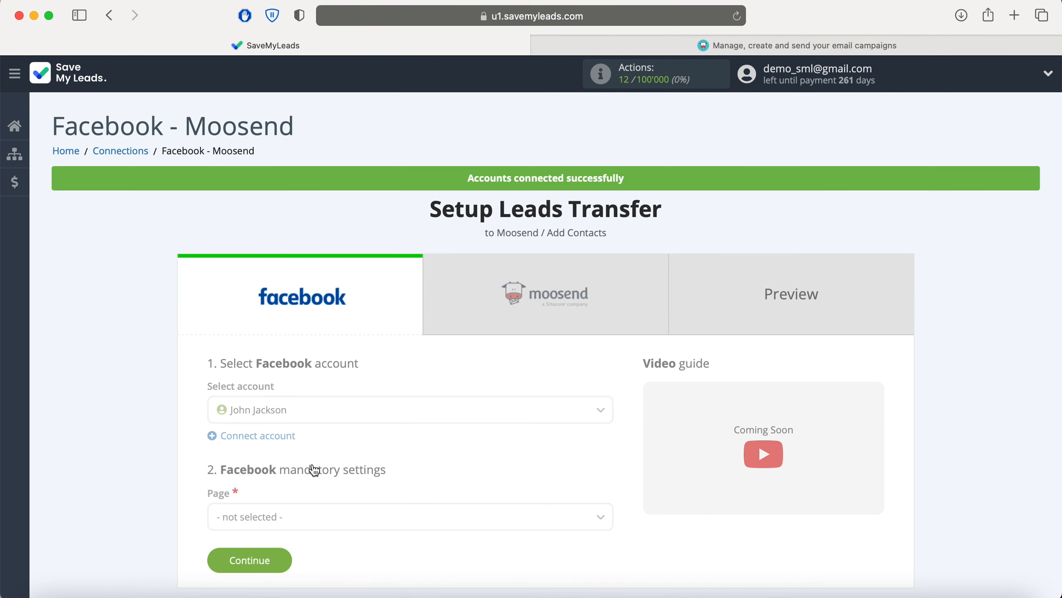
scroll(313, 466, "down", 4)
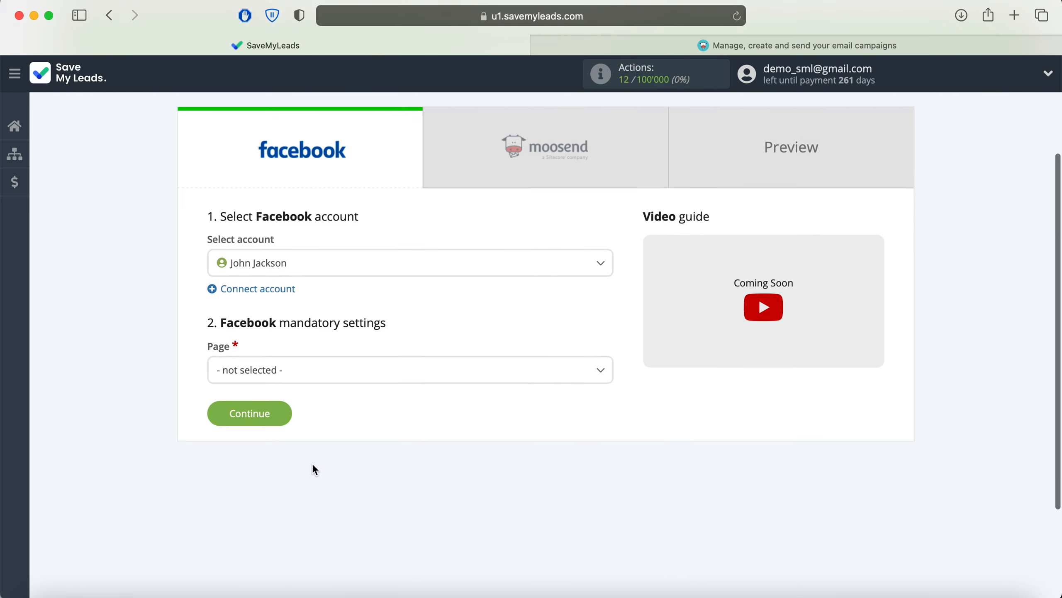
left_click(321, 381)
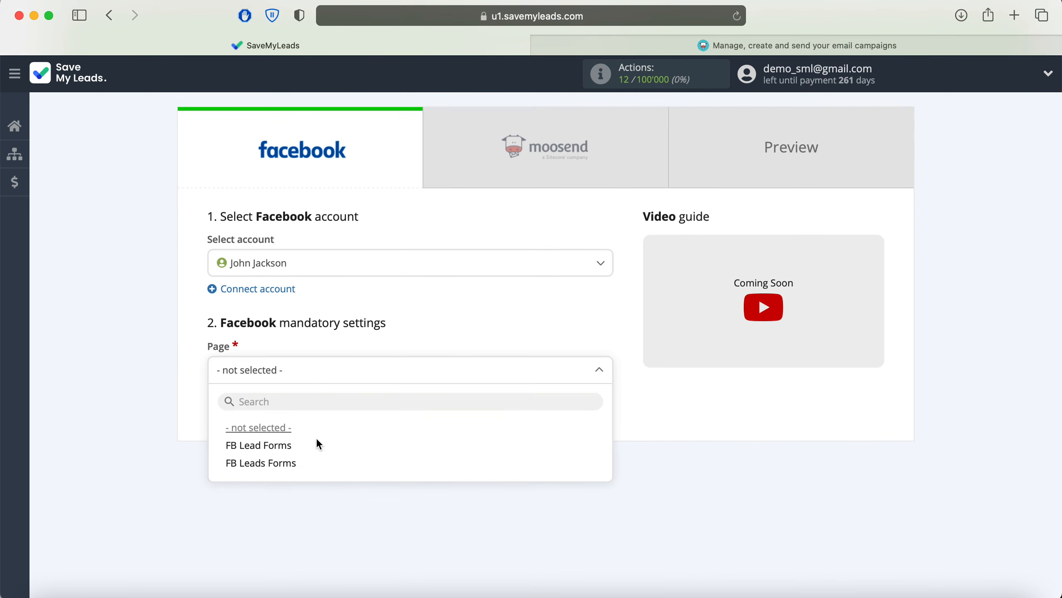
left_click(322, 465)
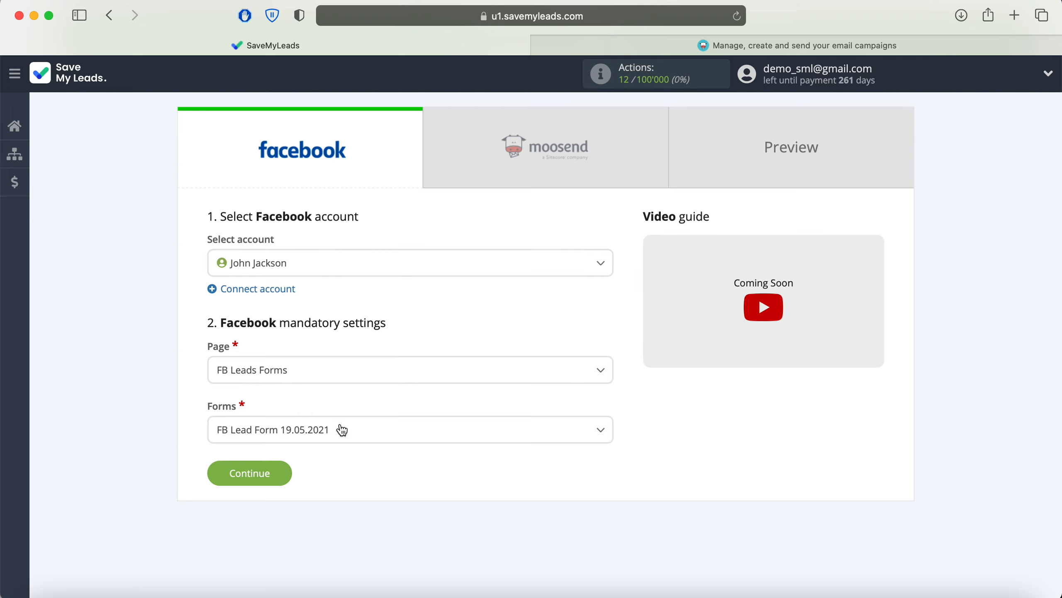
left_click(342, 430)
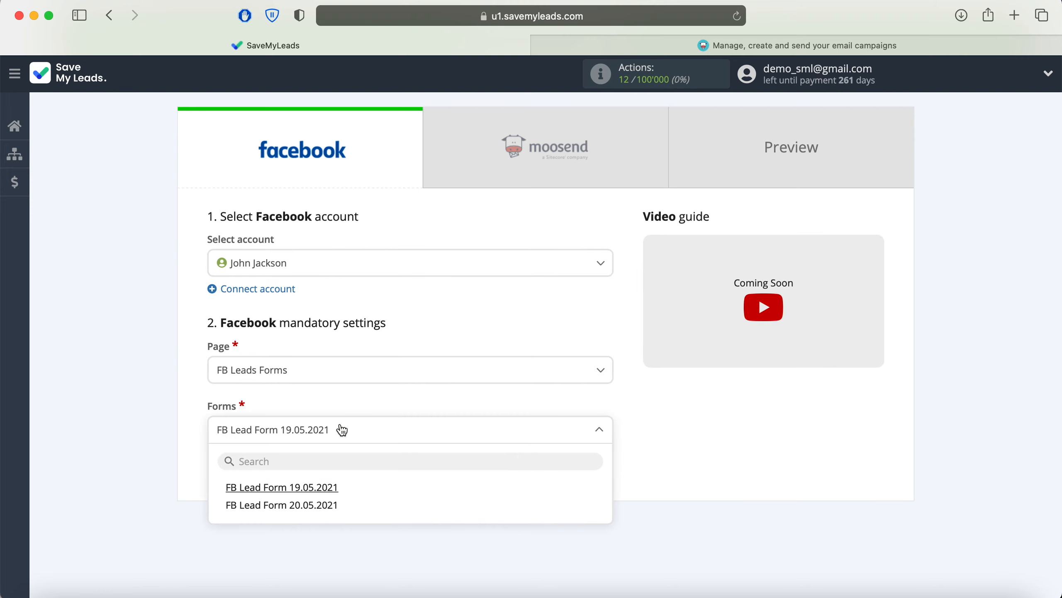
left_click(353, 496)
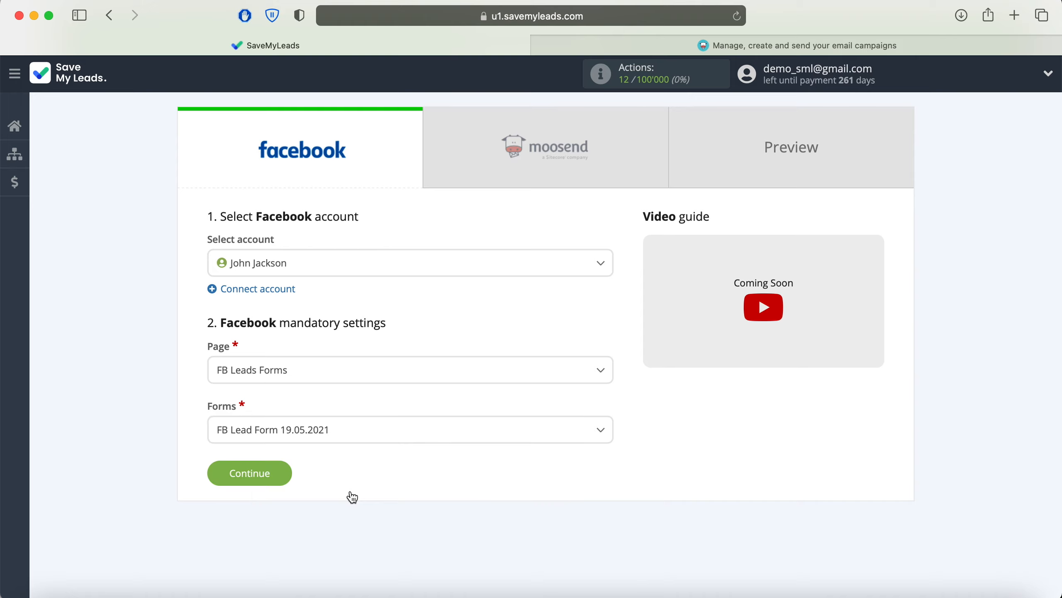
left_click(286, 476)
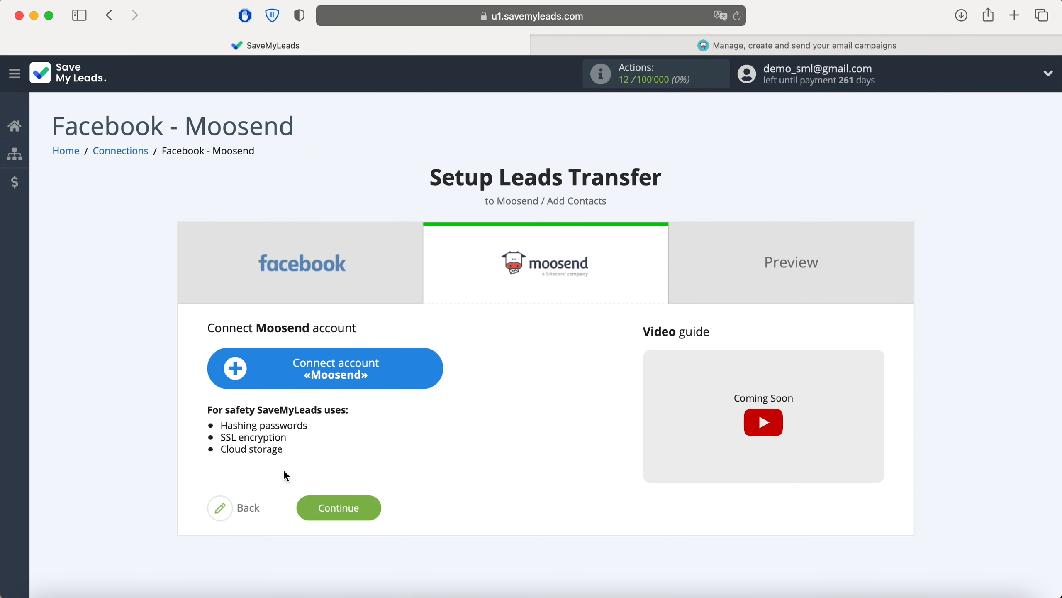
- Start connecting a Moosend account, switch to Moosend and copy the API key from its settings
left_click(424, 370)
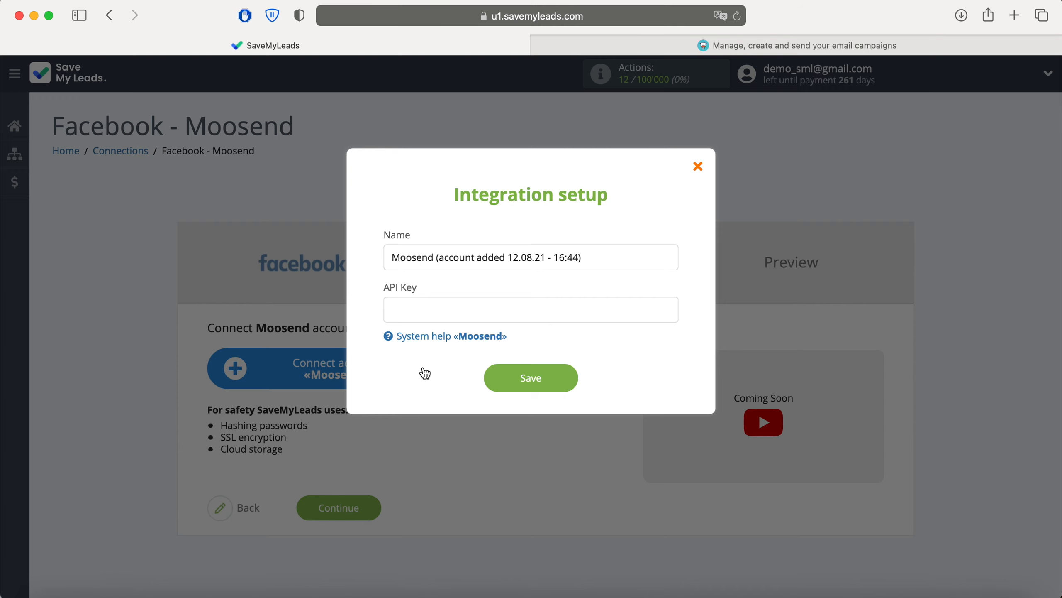
left_click(715, 45)
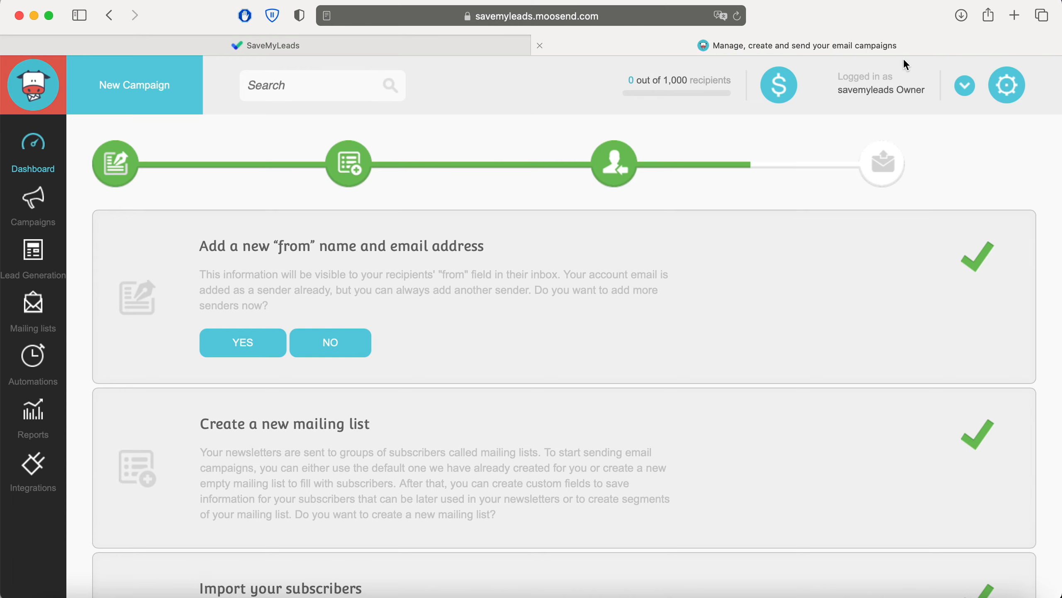
left_click(1009, 87)
left_click(963, 315)
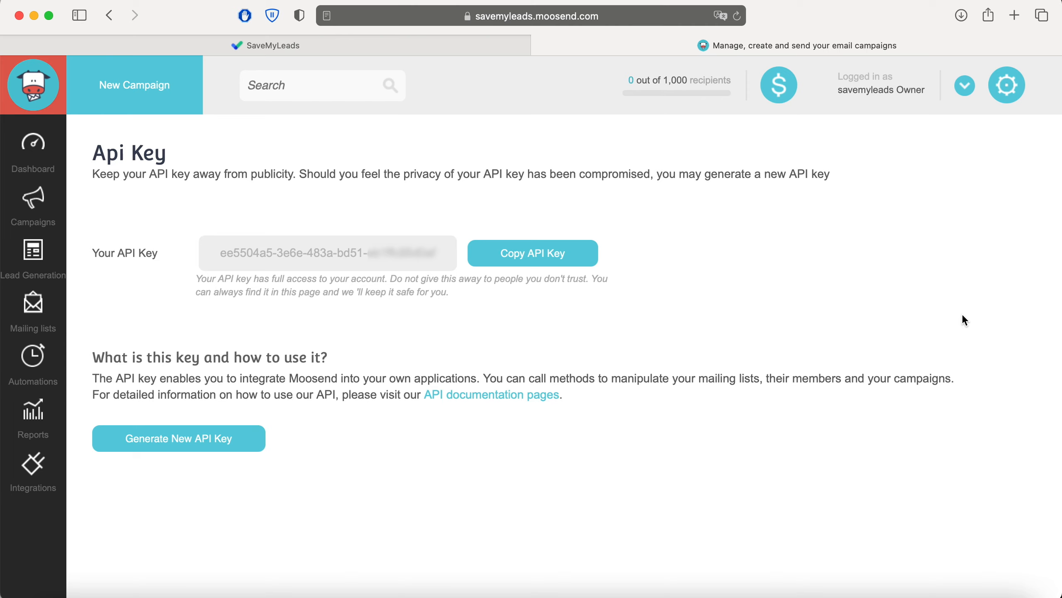
left_click_drag(437, 253, 215, 252)
right_click(218, 248)
left_click(276, 381)
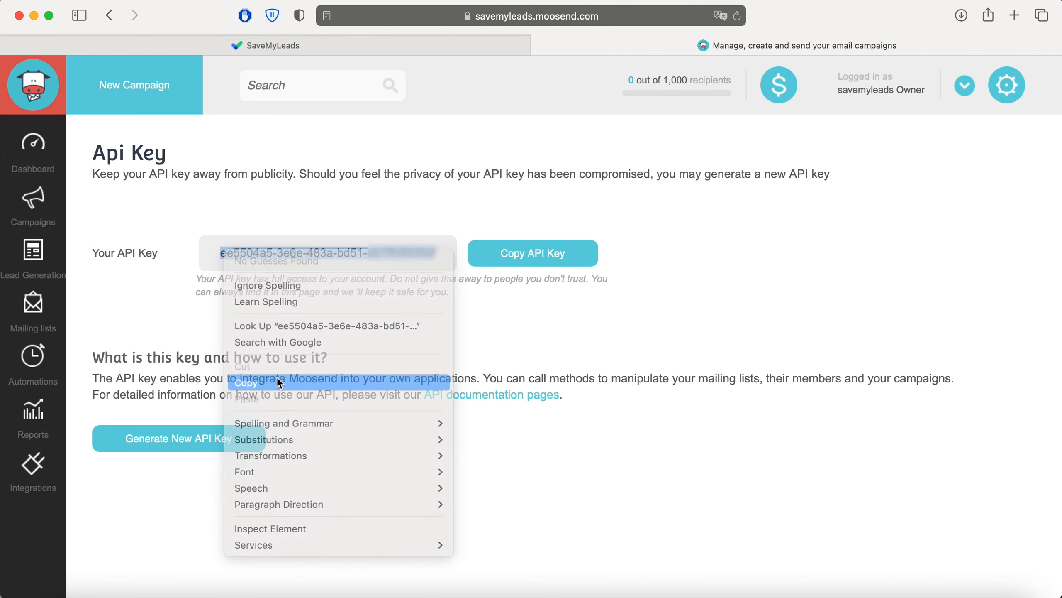
- Switch back to SaveMyLeads, paste the API key into the Moosend integration setup and save it
left_click(306, 47)
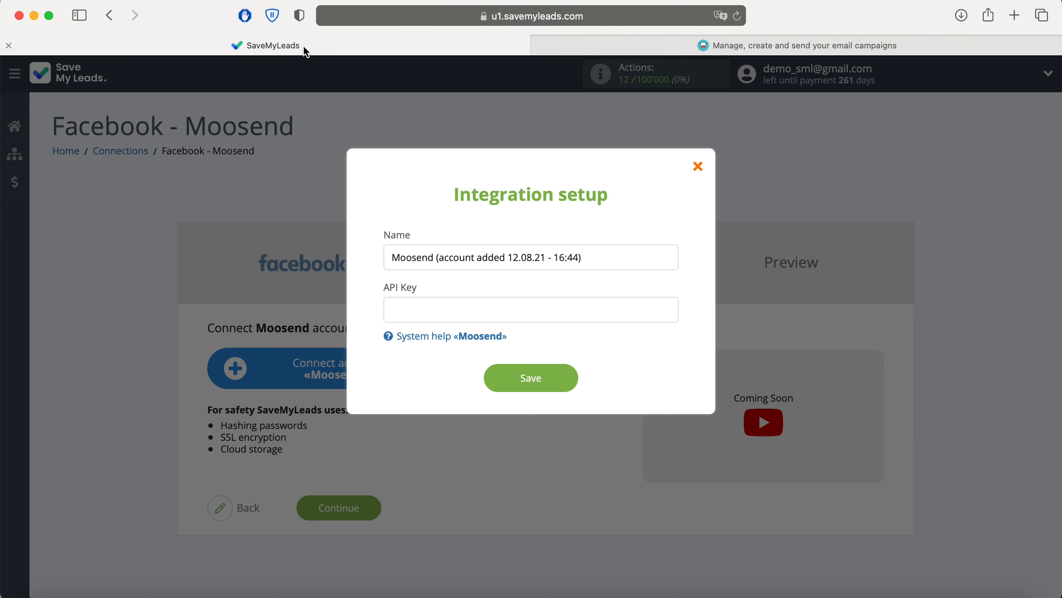
right_click(434, 310)
left_click(462, 350)
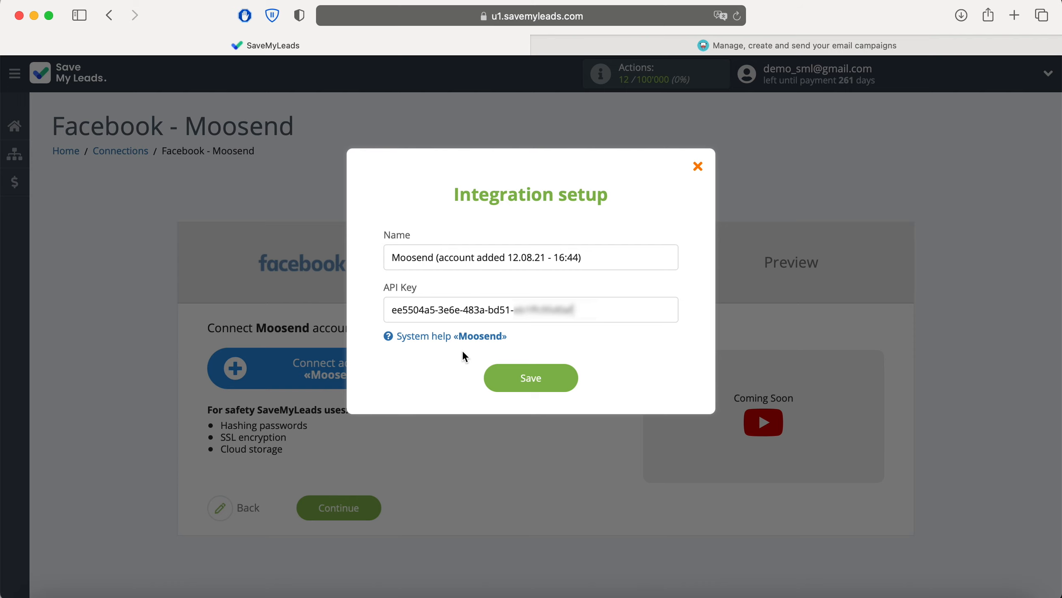
left_click(508, 377)
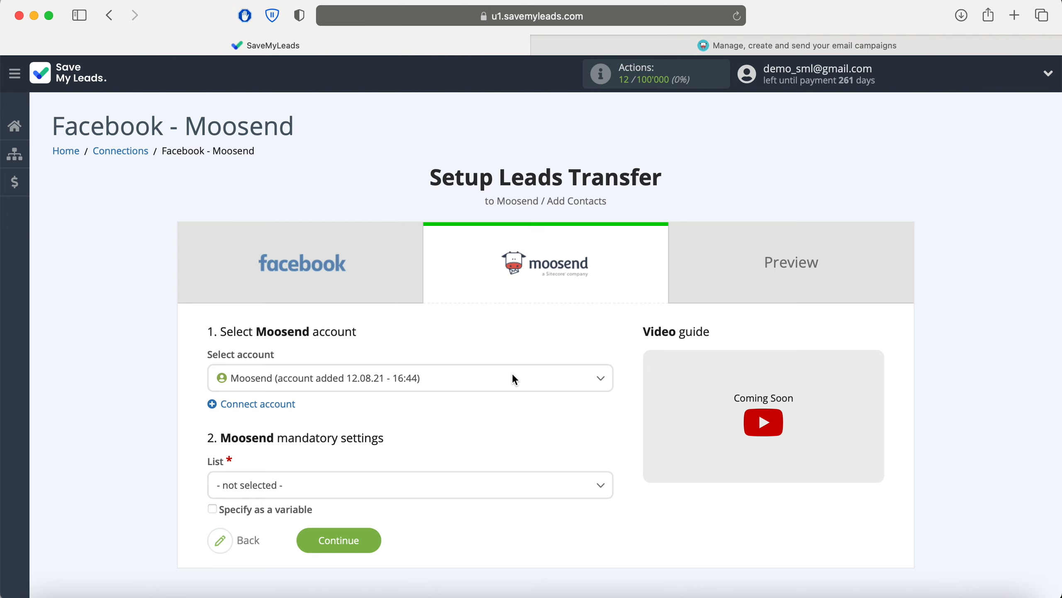
- Choose the newly connected Moosend account and set the target list to Facebook Leads
left_click(467, 378)
left_click(452, 436)
left_click(359, 482)
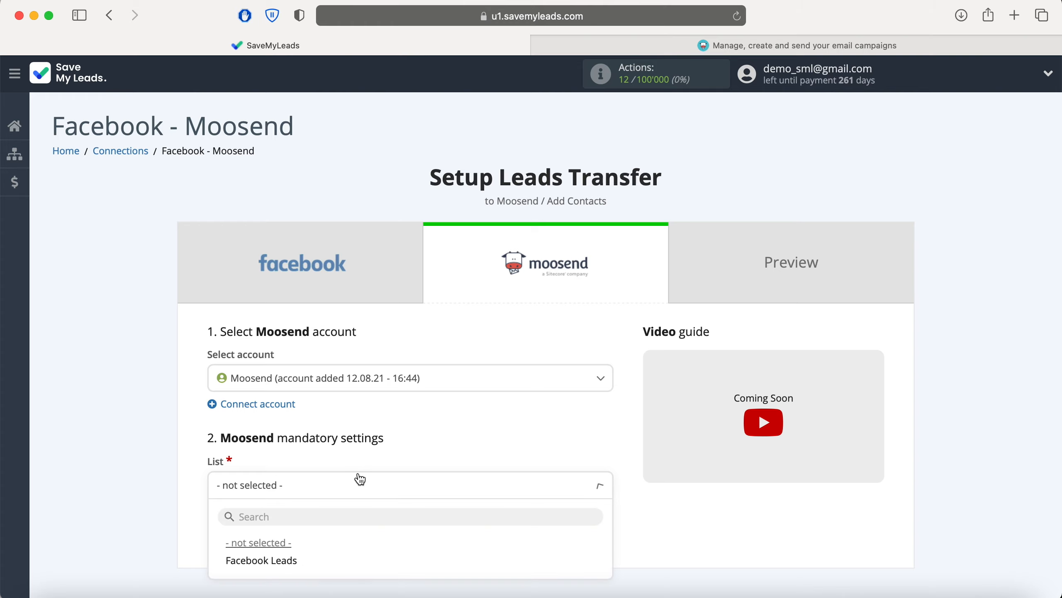
left_click(310, 565)
scroll(312, 560, "down", 8)
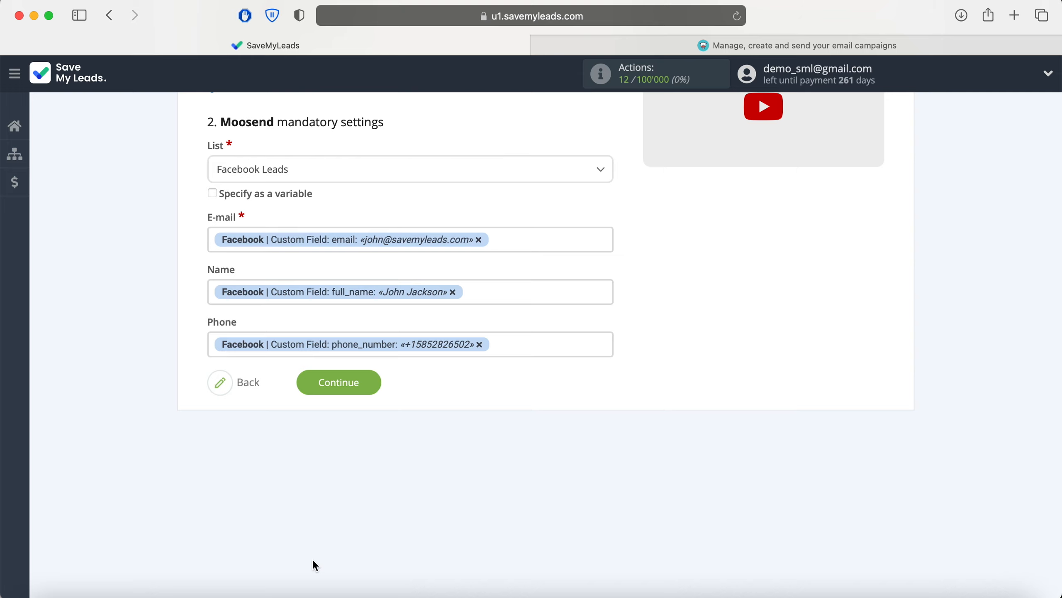
- Review the variables available for the E-mail field, keep the default field mapping and continue to the preview
left_click(534, 238)
scroll(534, 242, "down", 3)
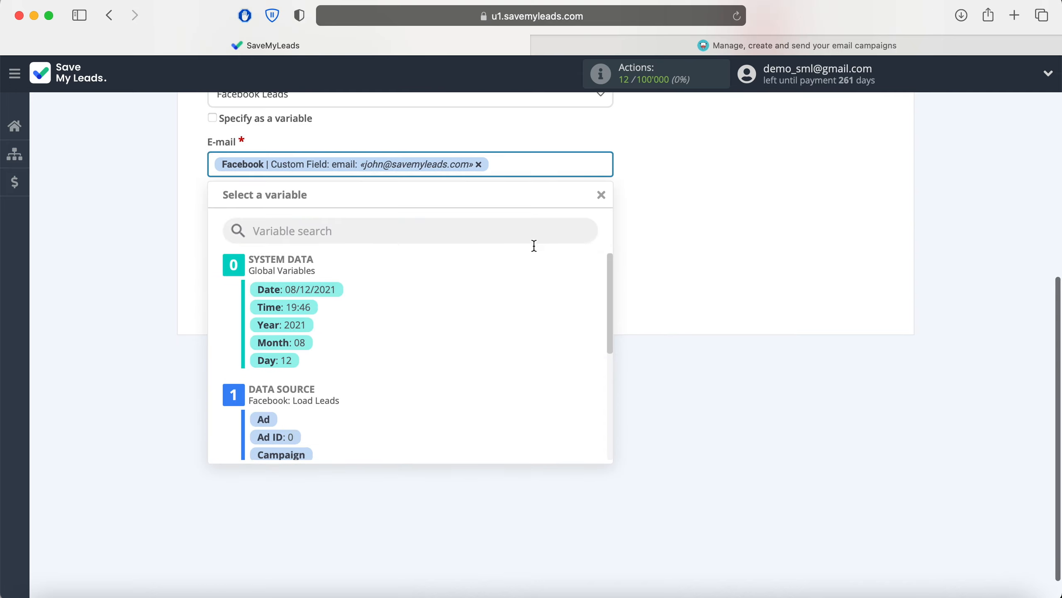
scroll(547, 353, "down", 5)
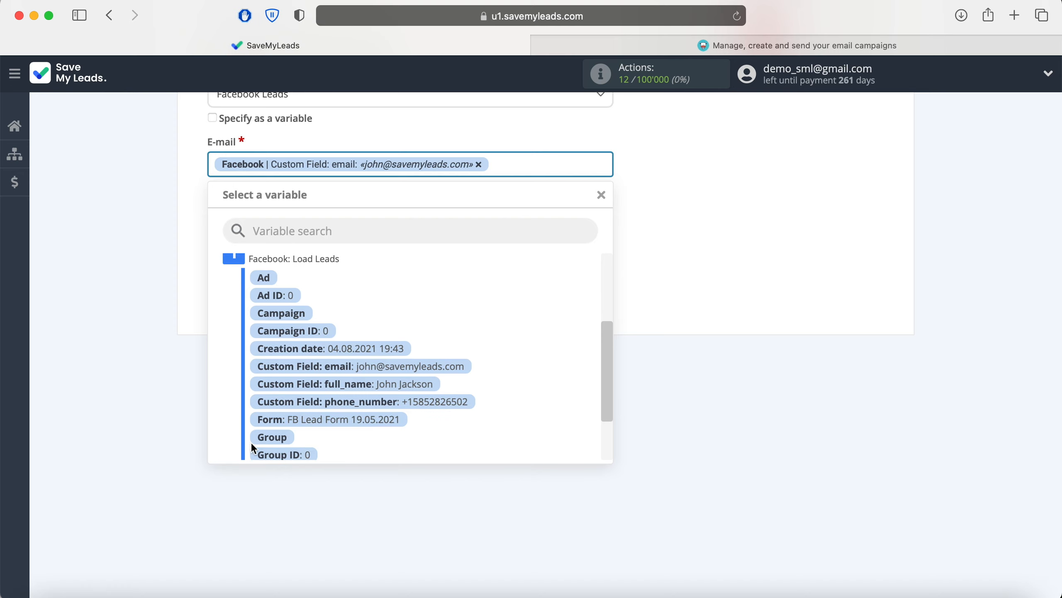
left_click(749, 246)
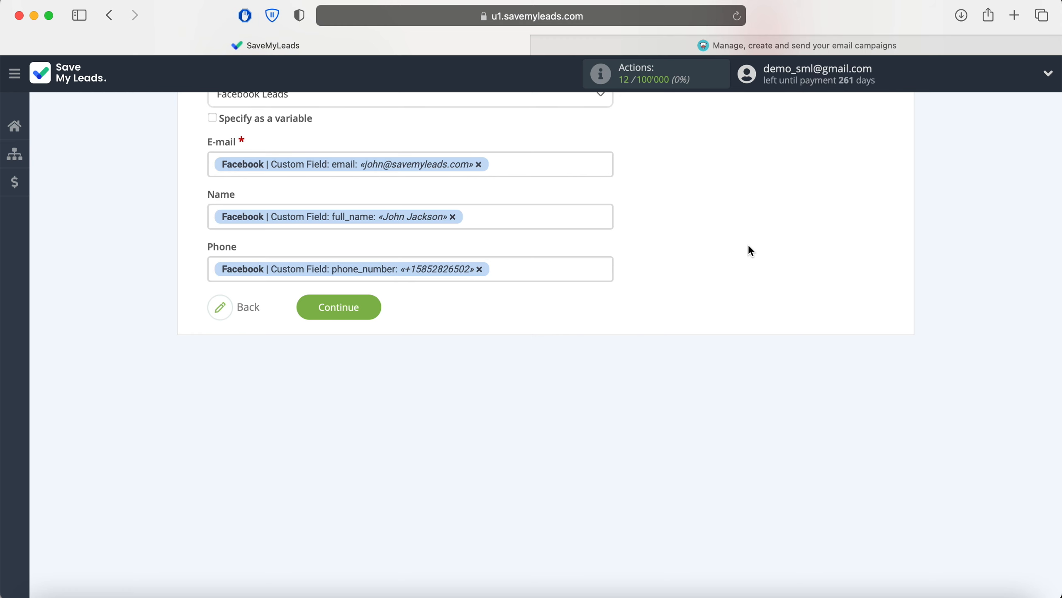
left_click(351, 310)
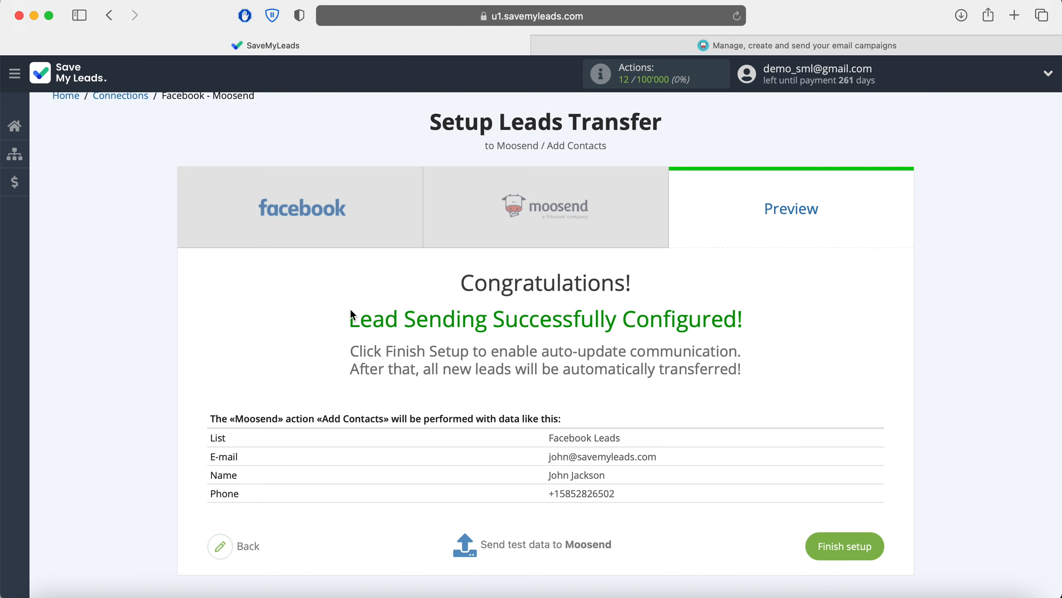
- Send test data to Moosend, switch to Moosend and inspect the new contact's details among the members of the Facebook Leads mailing list
left_click(530, 542)
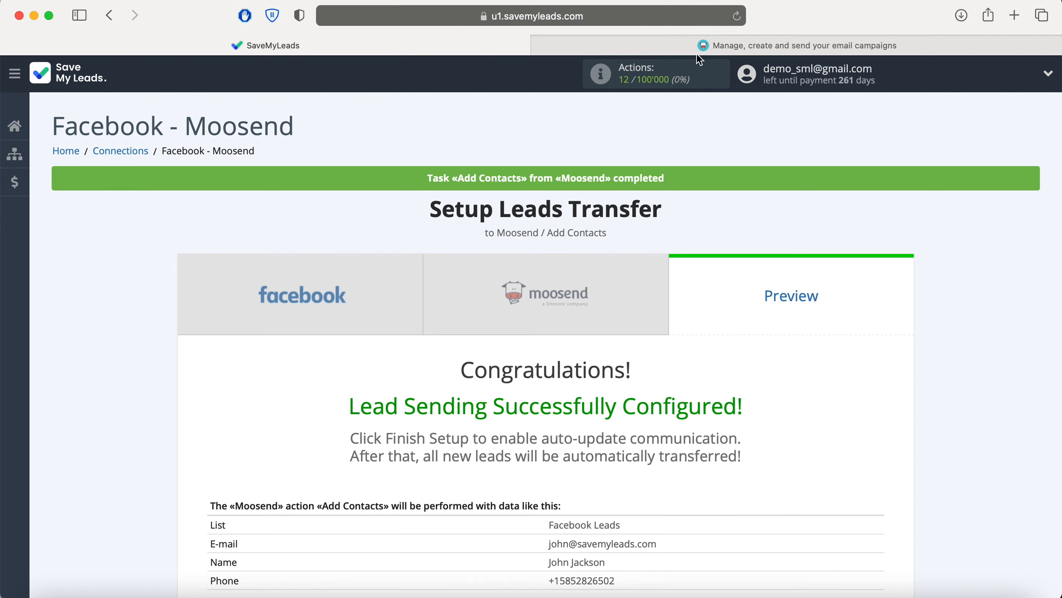
left_click(707, 48)
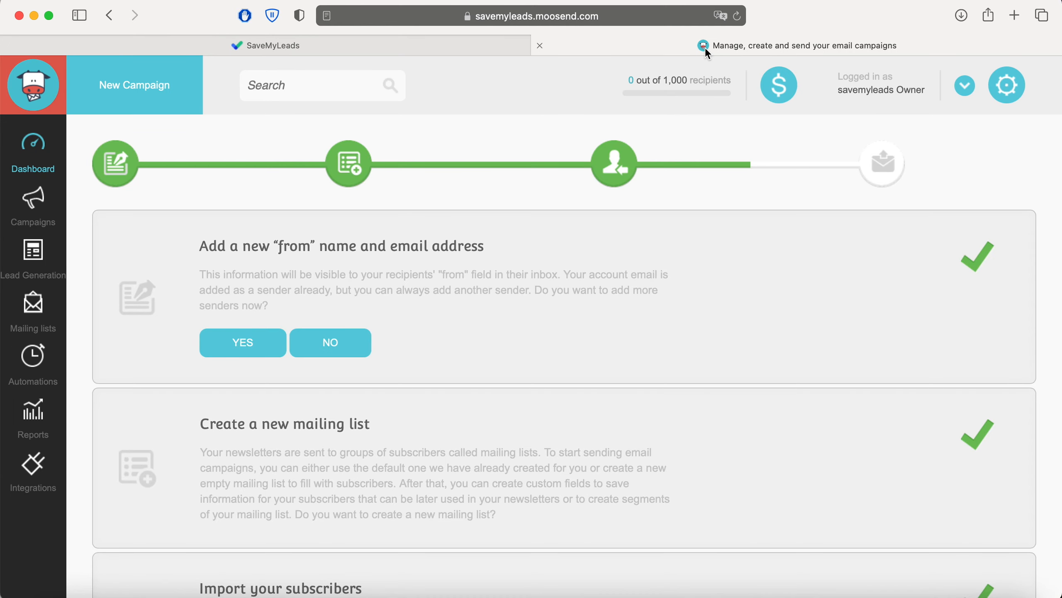
left_click(33, 306)
left_click(193, 358)
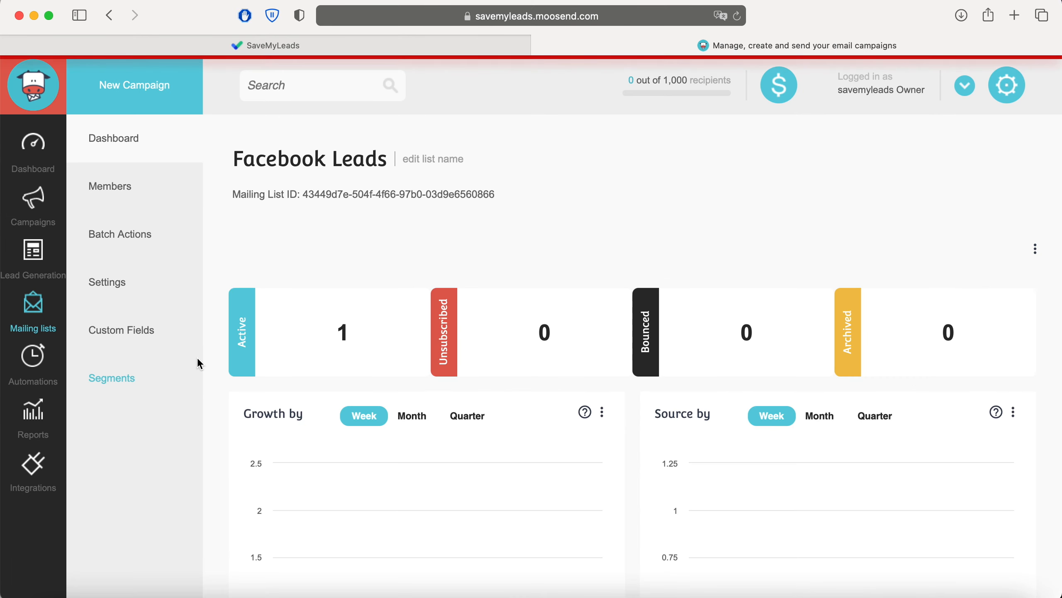
left_click(115, 193)
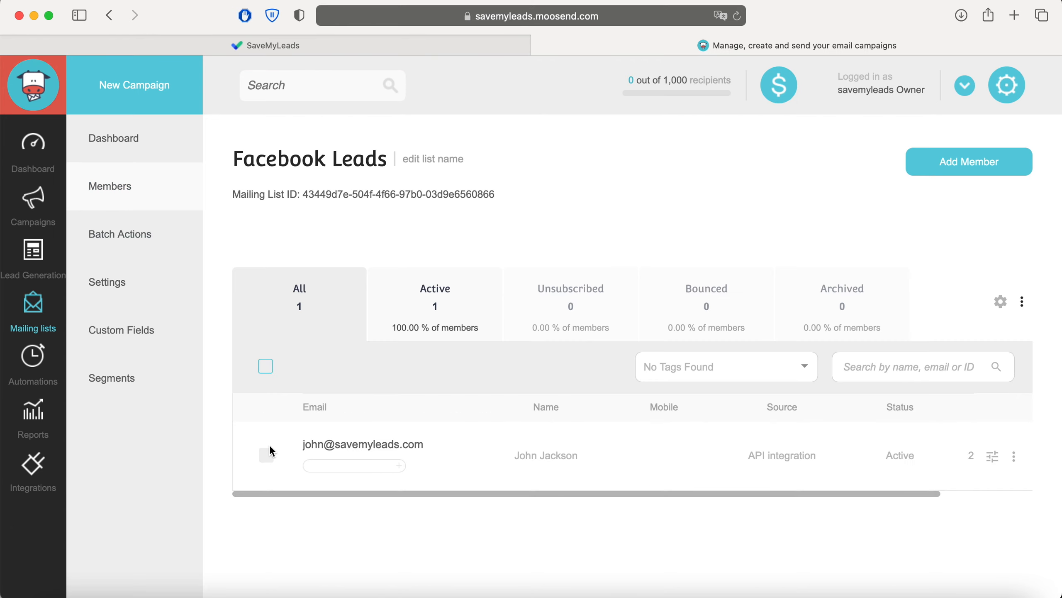
left_click(402, 442)
scroll(401, 439, "down", 3)
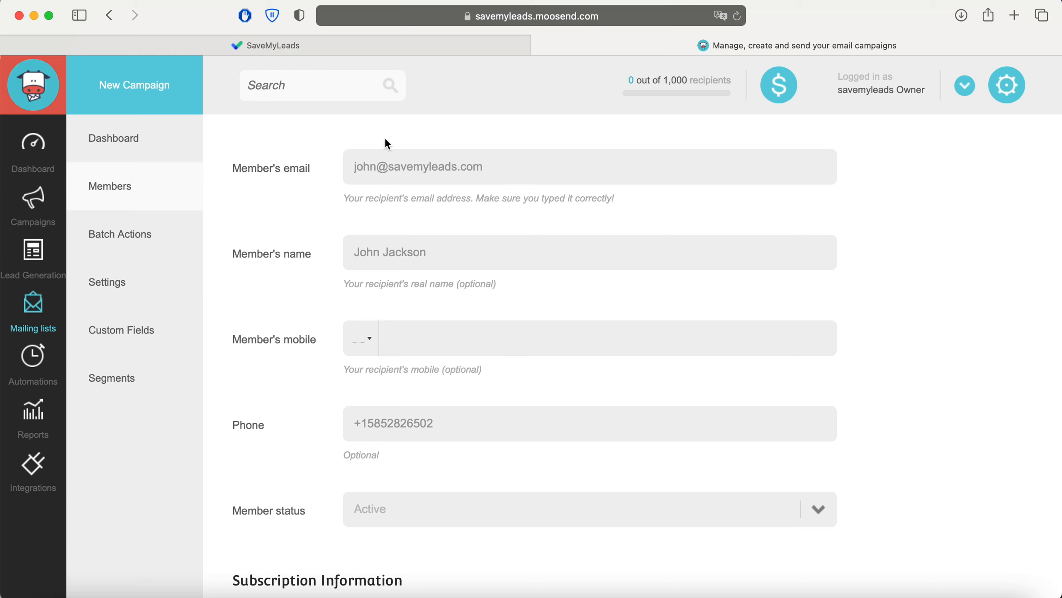
- Switch back to SaveMyLeads and finish setting up the Facebook to Moosend connection
left_click(377, 42)
scroll(971, 318, "down", 5)
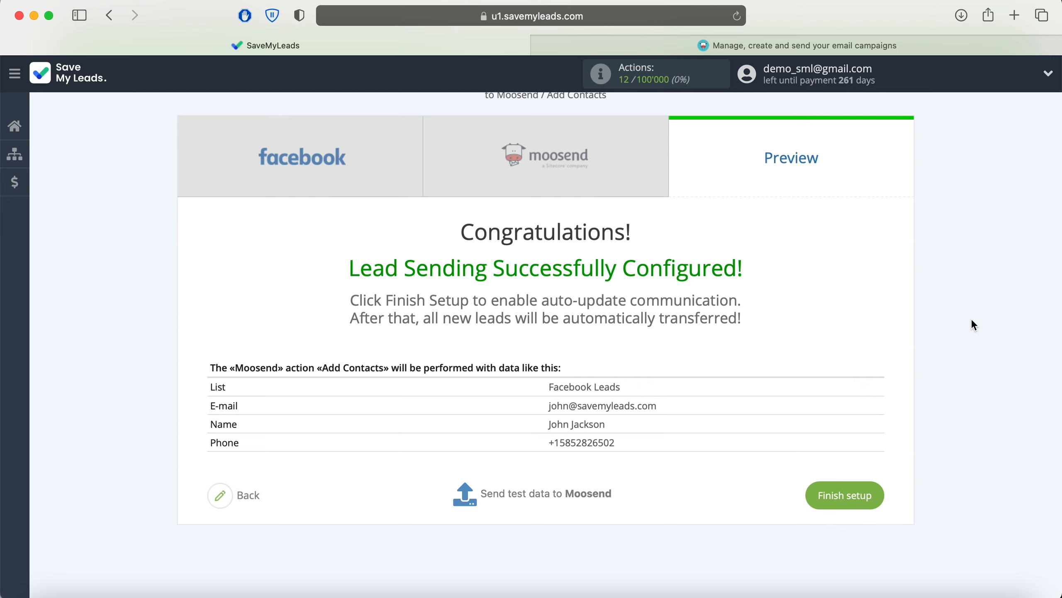
left_click(857, 491)
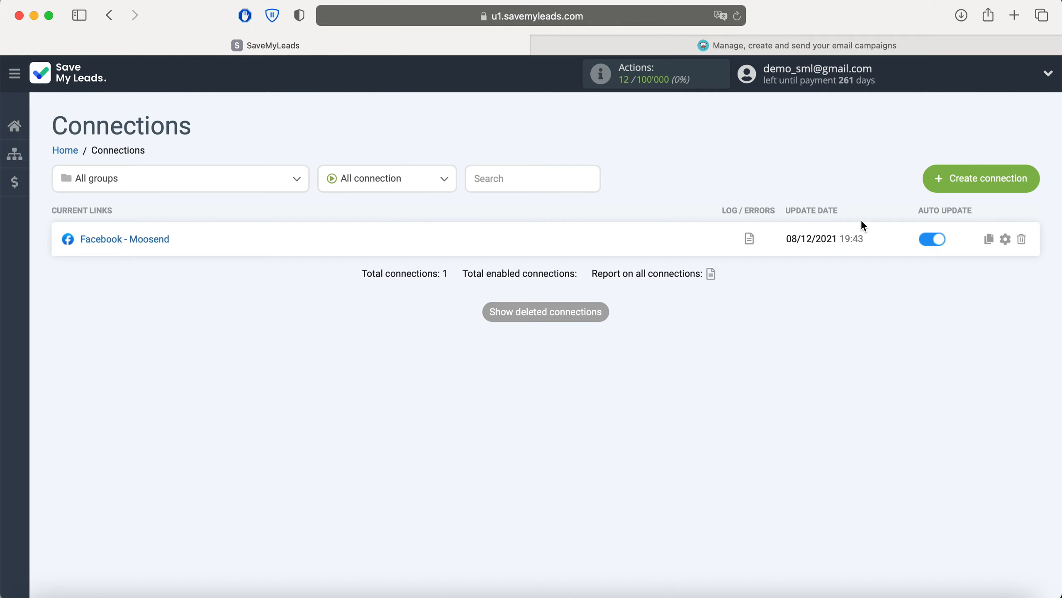
- Rename the connection as Facebook - Moosend Lead Form 19.05.2021 in its setup, leave it without a group and save
left_click(1005, 240)
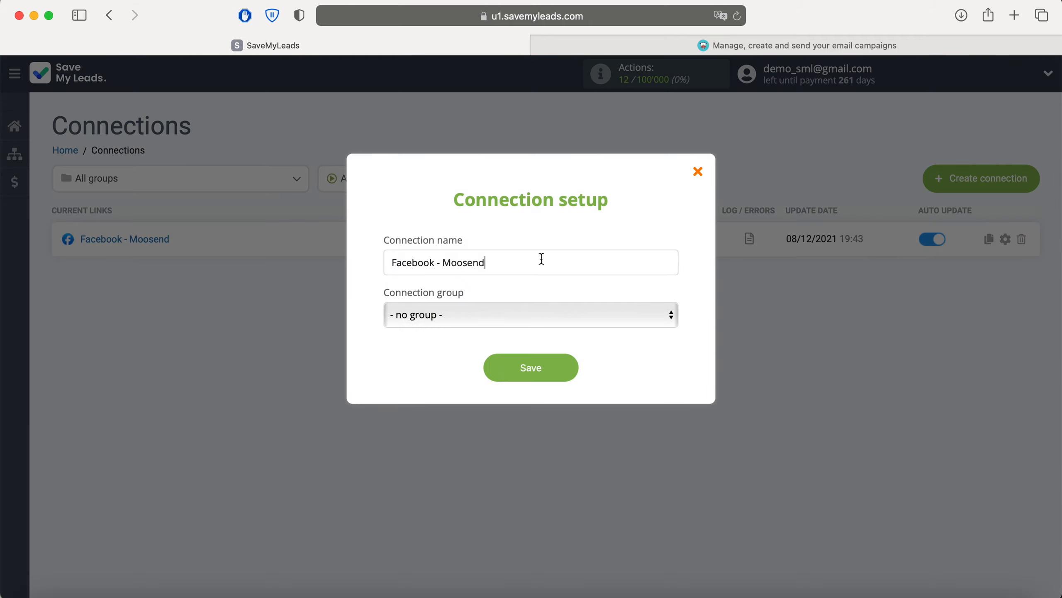
type("Lead Form 19.05.2021")
left_click(559, 369)
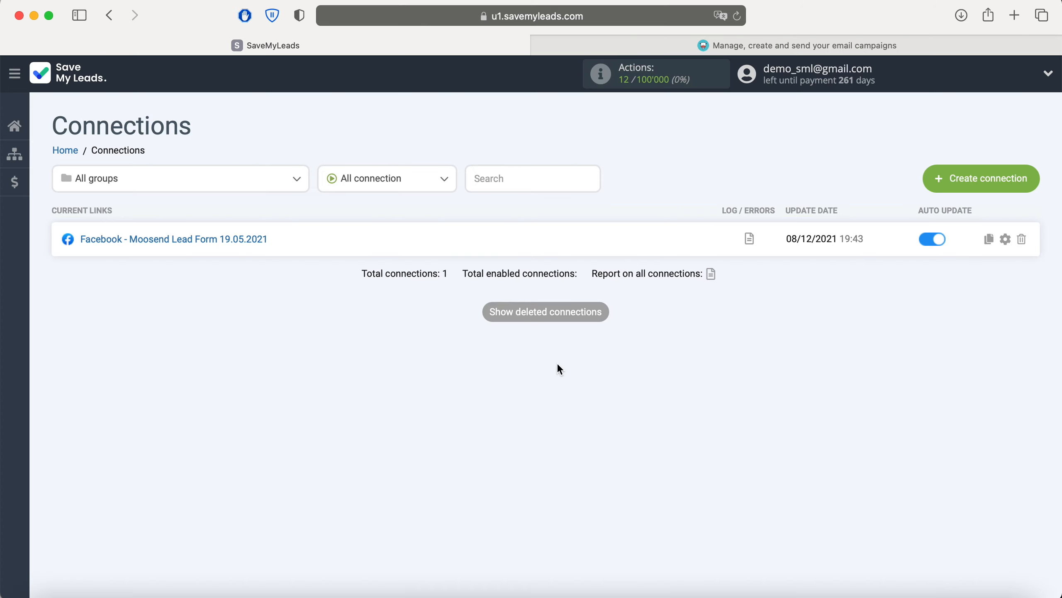